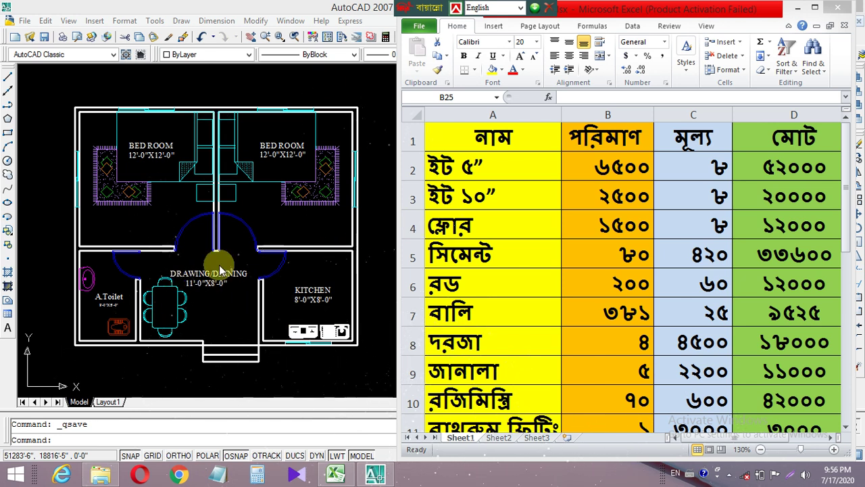
Step: Bring the AutoCAD floor plan over the Excel sheet and centre the whole house in view
left_click(304, 218)
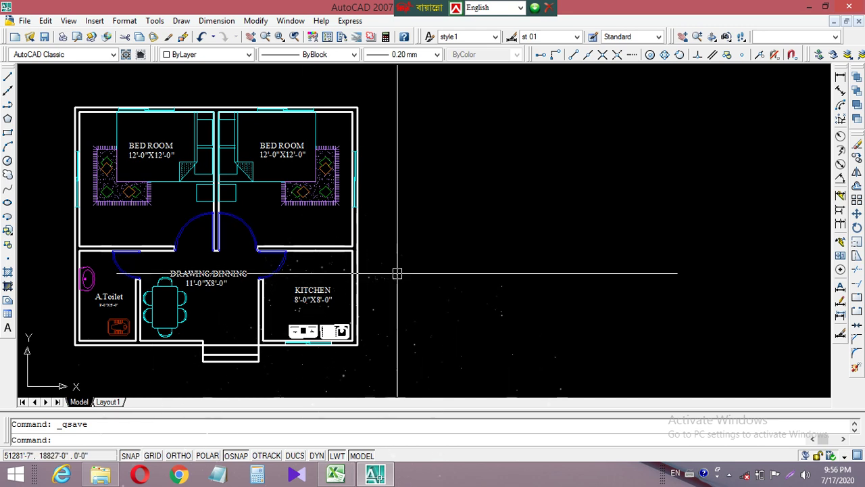
middle_click_drag(396, 272, 619, 298)
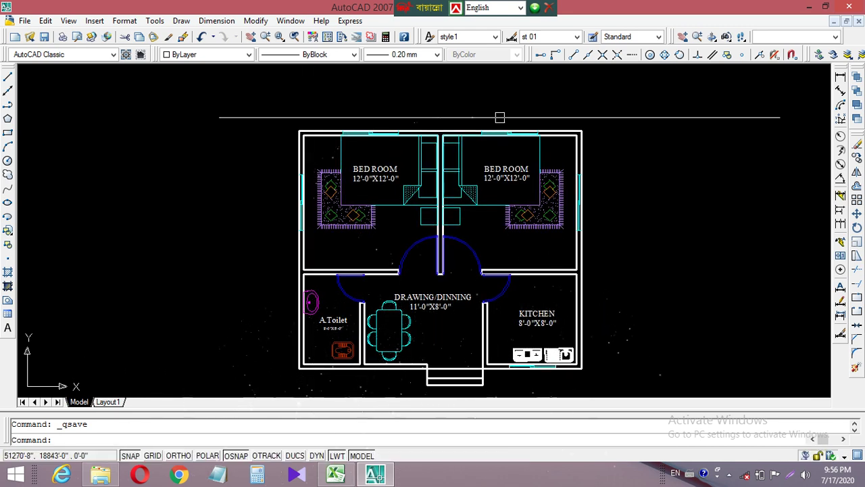
scroll(359, 188, "up", 1)
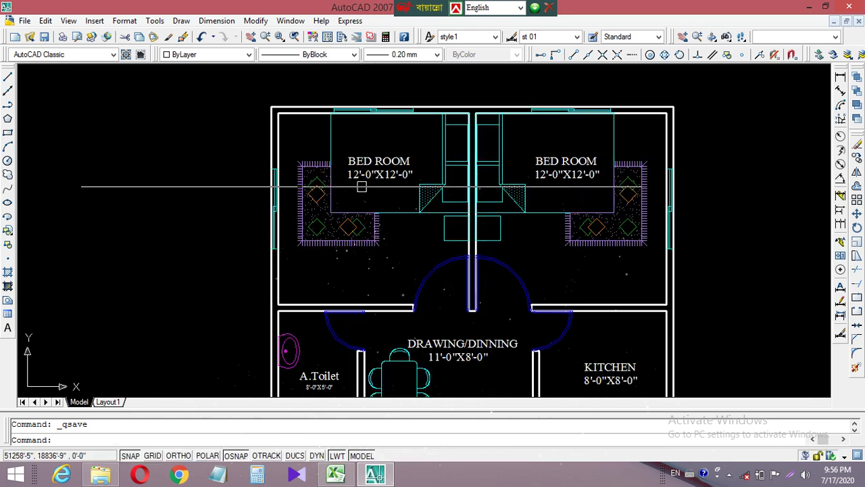
scroll(386, 188, "up", 1)
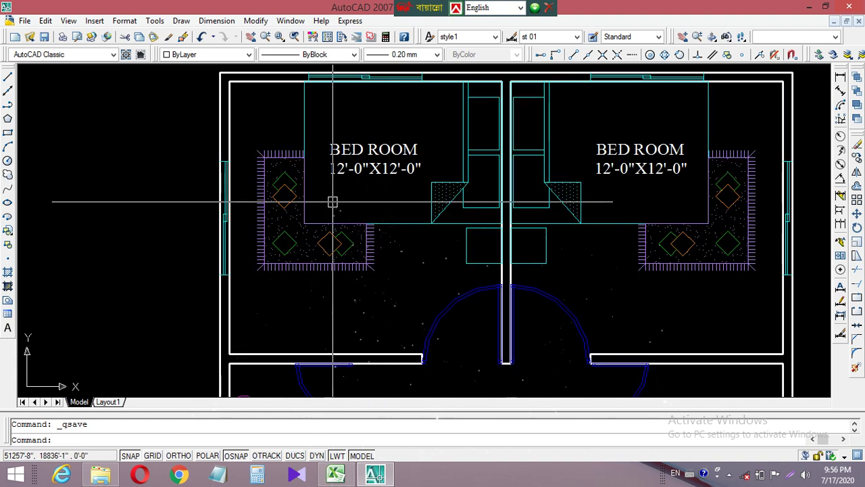
scroll(544, 295, "down", 1)
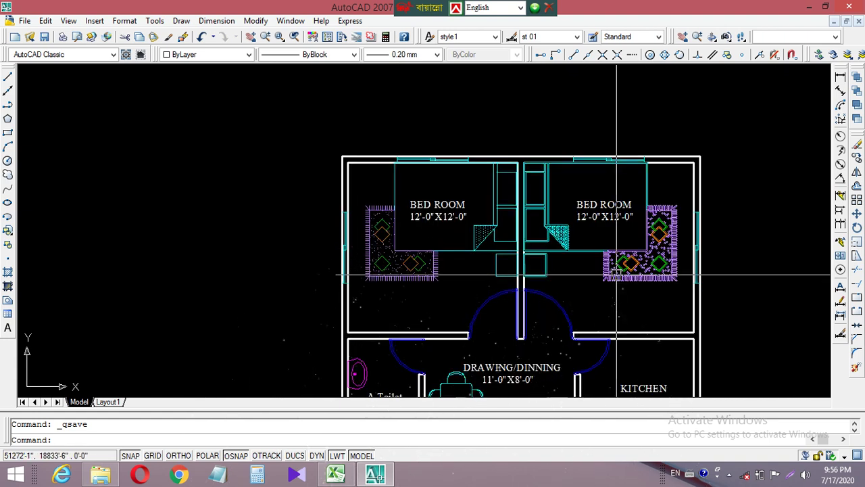
scroll(636, 311, "down", 1)
scroll(638, 330, "up", 2)
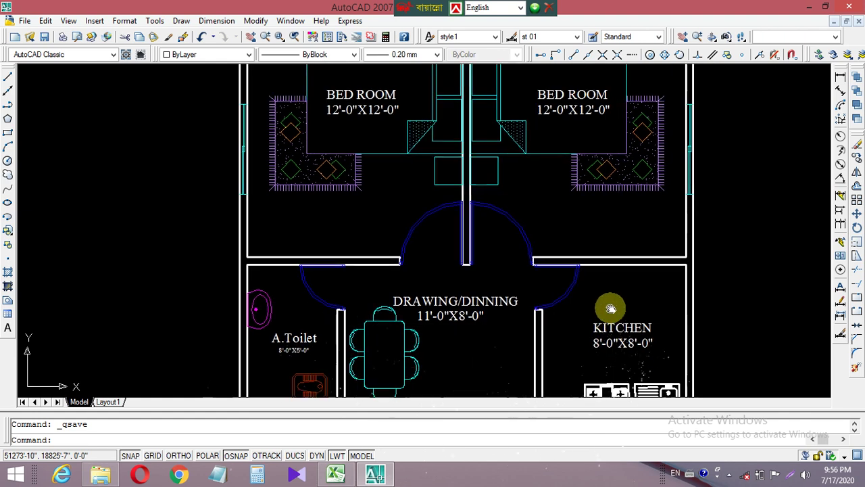
Step: Zoom in on the dining, kitchen and toilet areas to inspect them
middle_click_drag(611, 360, 617, 281)
scroll(616, 281, "up", 1)
scroll(617, 308, "up", 1)
scroll(655, 301, "down", 2)
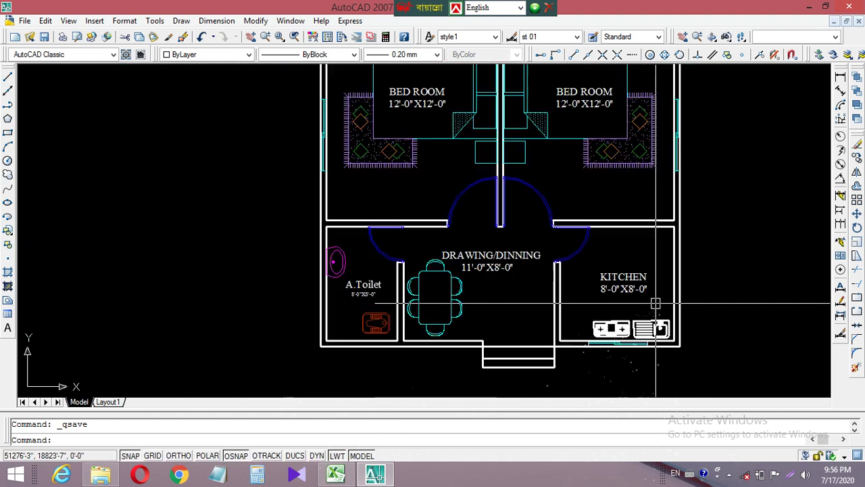
scroll(342, 314, "up", 4)
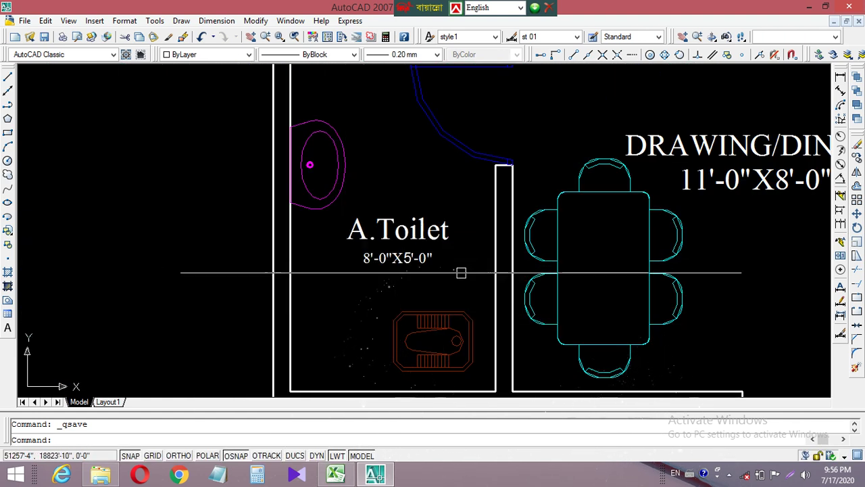
scroll(420, 262, "up", 3)
scroll(483, 289, "down", 4)
scroll(514, 317, "down", 4)
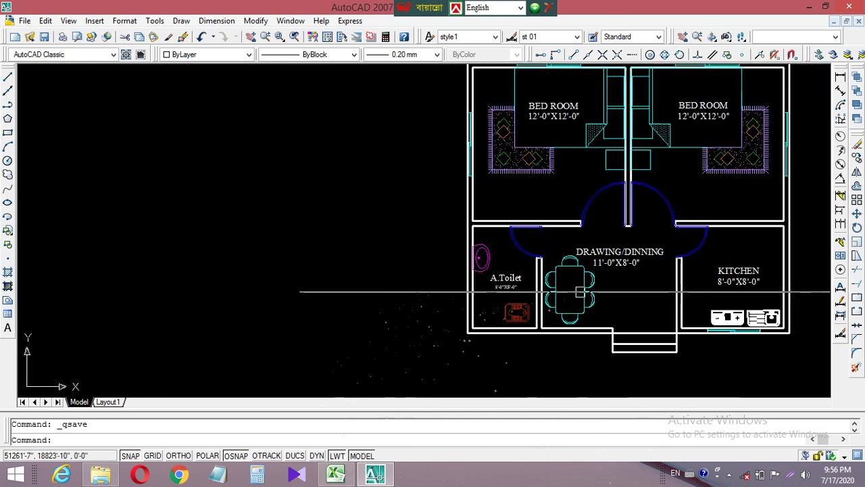
Step: Pan back to the whole house and examine the two 12'-0"X12'-0" bedrooms
middle_click_drag(606, 361, 416, 313)
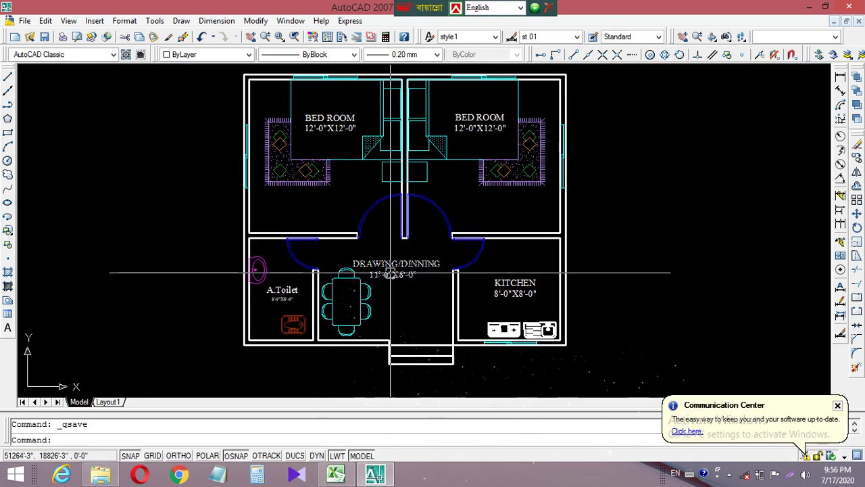
scroll(389, 272, "up", 2)
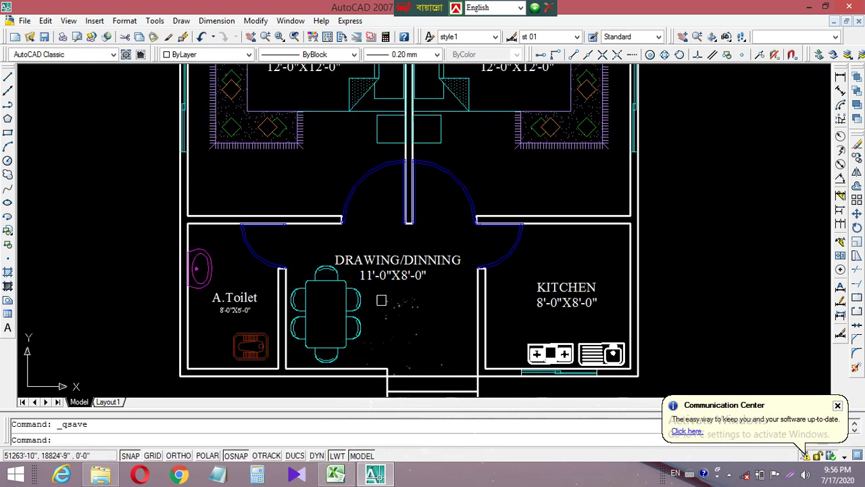
scroll(376, 295, "up", 2)
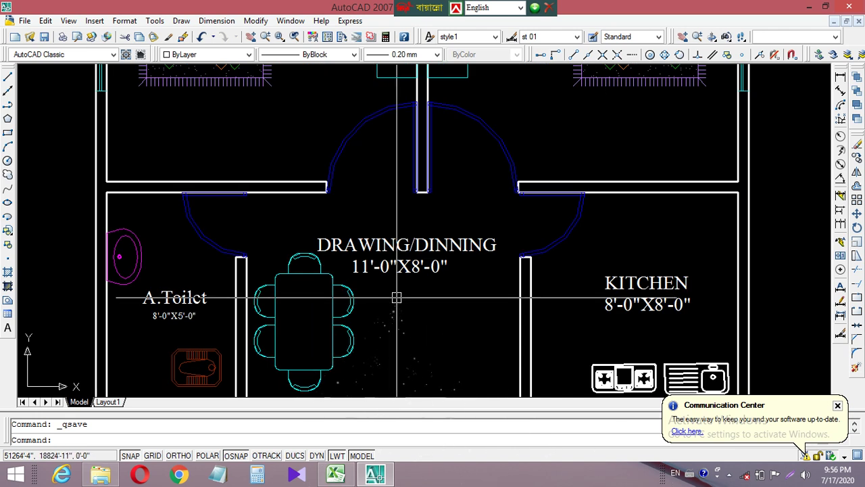
scroll(406, 300, "down", 2)
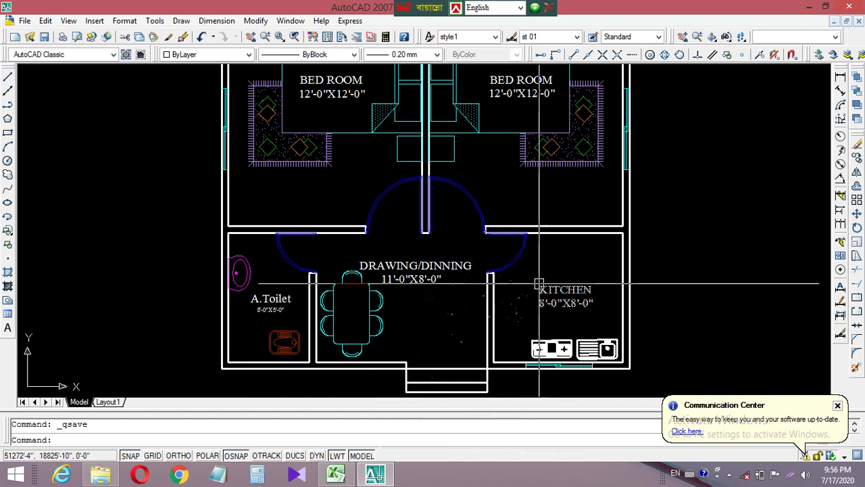
middle_click_drag(548, 312, 535, 390)
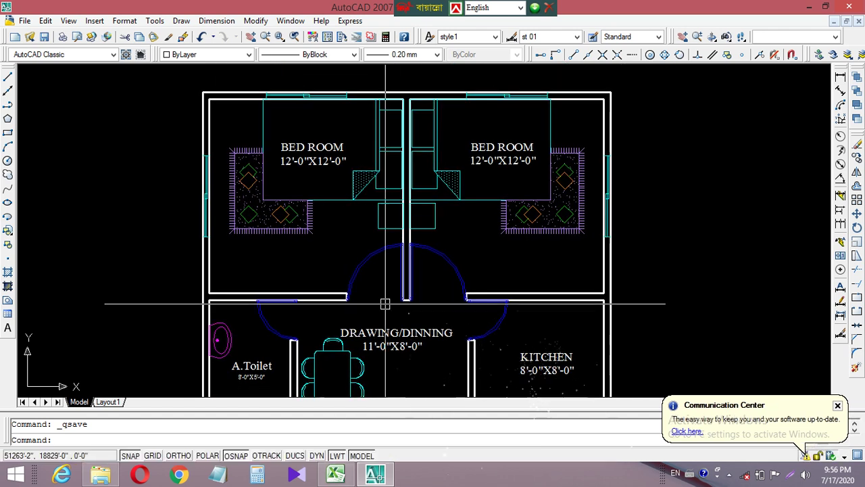
scroll(348, 271, "down", 2)
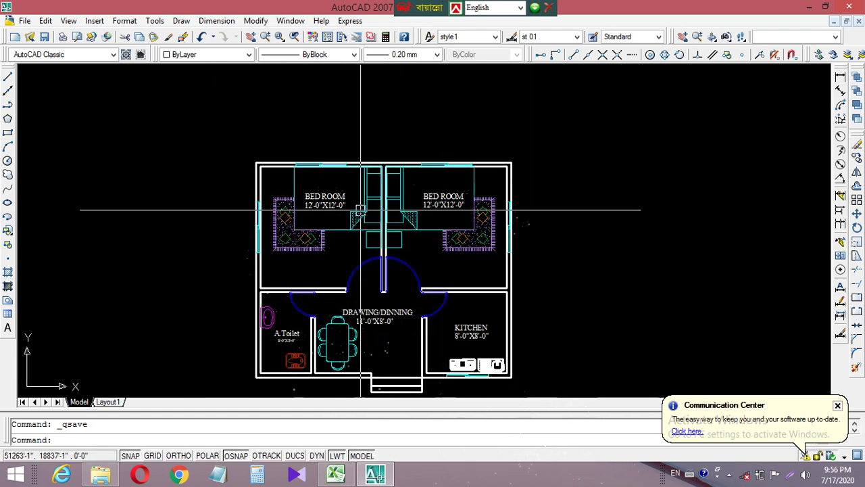
scroll(340, 151, "up", 4)
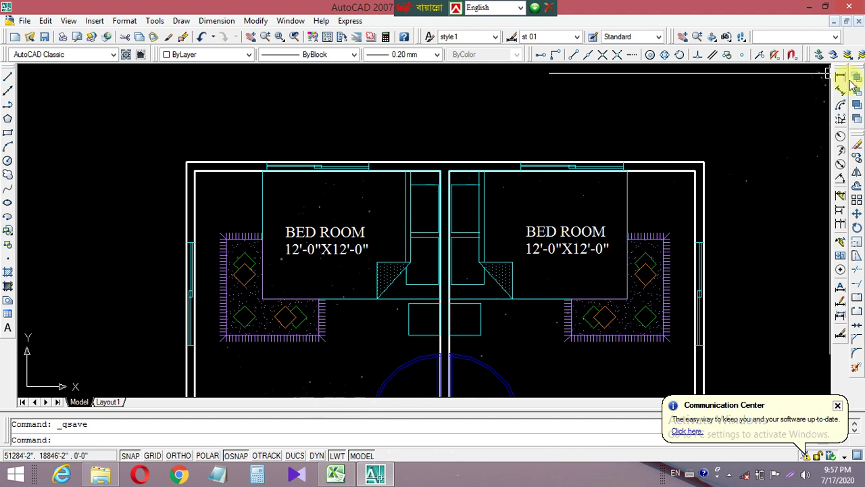
Step: Add a 25'-3" linear width dimension above the plan, from the top-right to the top-left corner
left_click(841, 77)
left_click(703, 163)
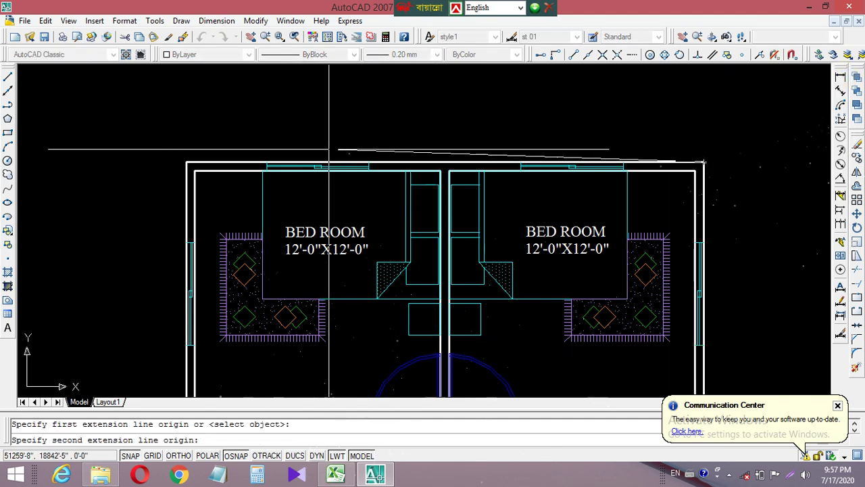
left_click(185, 162)
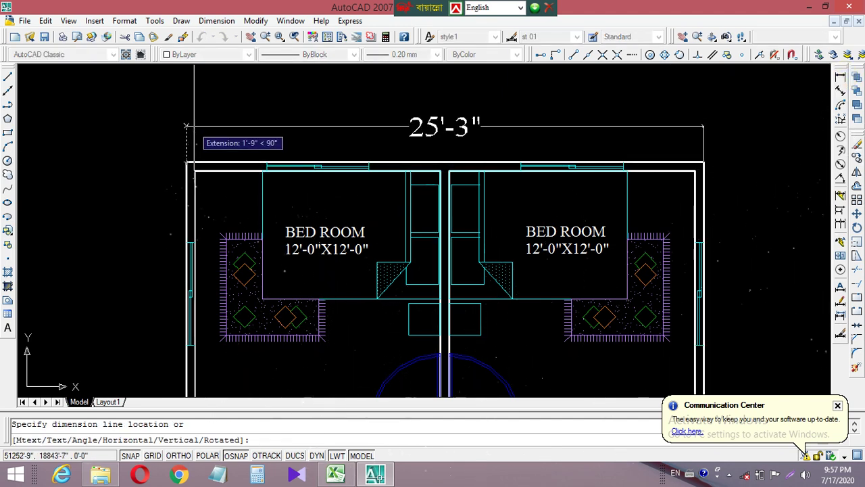
left_click(196, 122)
middle_click_drag(692, 248, 535, 181)
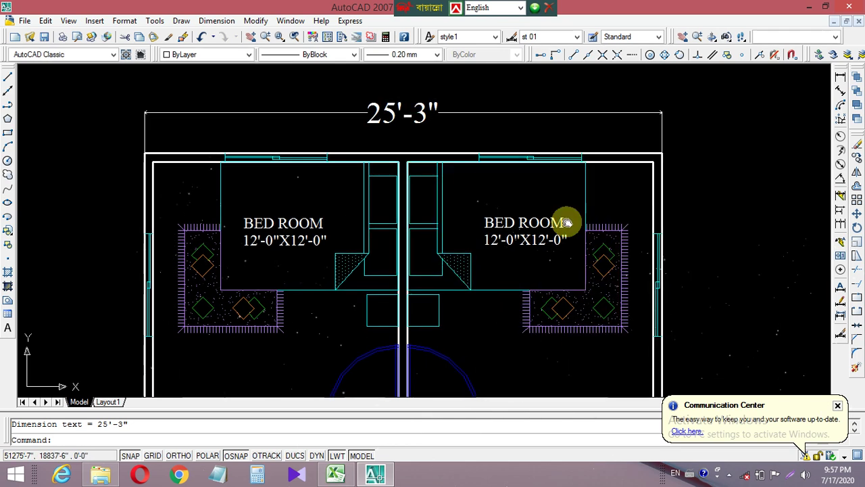
scroll(535, 182, "down", 2)
Step: Dimension the right side from the top-right to the bottom-right corner, placing the 21'-3" line to the right
key("Return")
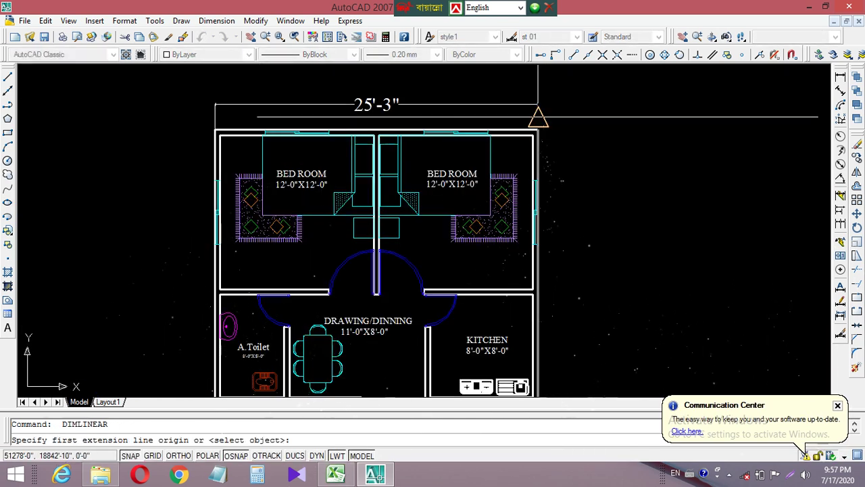
left_click(538, 129)
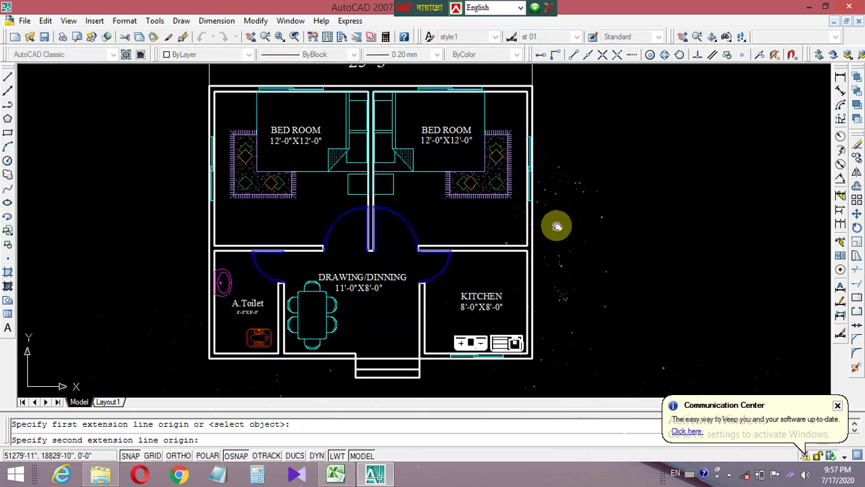
middle_click_drag(553, 378, 545, 306)
left_click(529, 329)
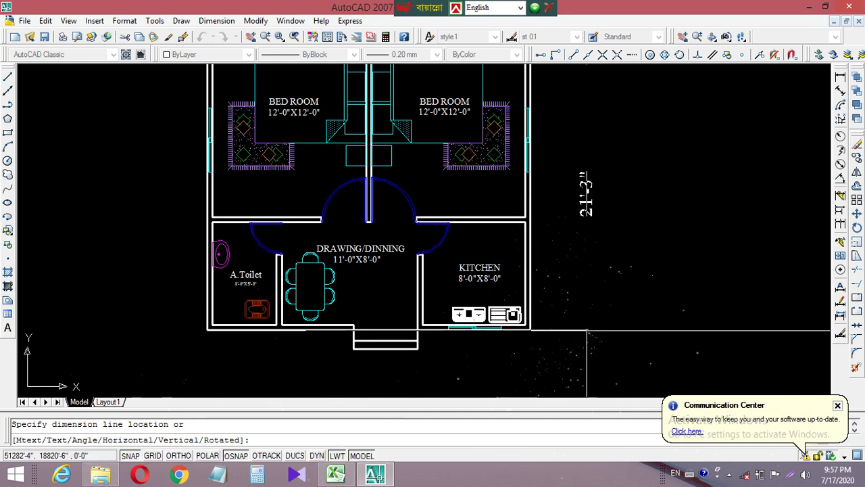
left_click(583, 331)
scroll(657, 305, "down", 4)
middle_click_drag(656, 305, 602, 353)
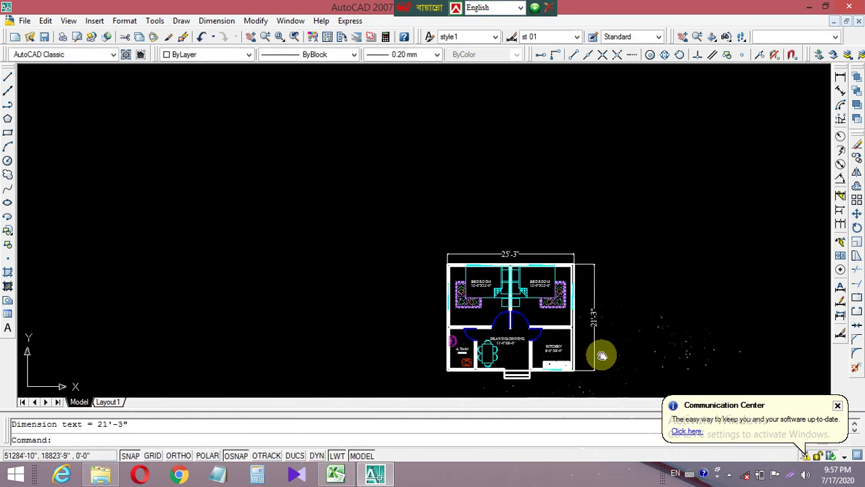
scroll(504, 338, "up", 3)
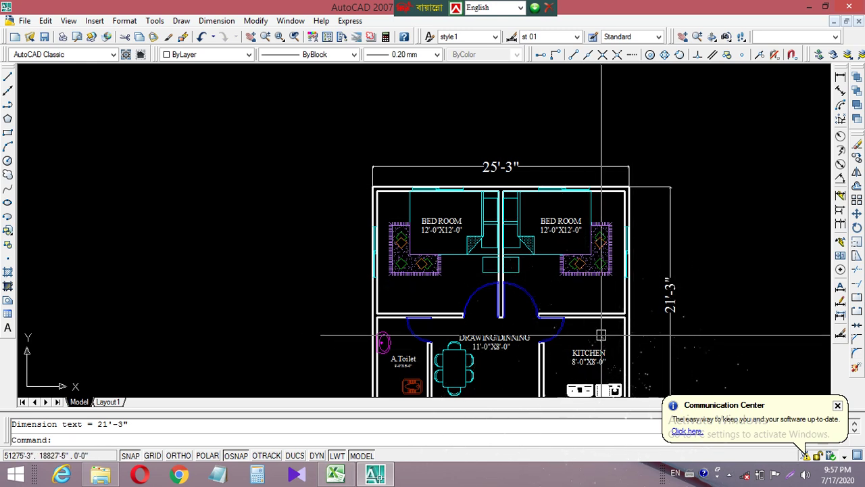
middle_click_drag(572, 296, 506, 234)
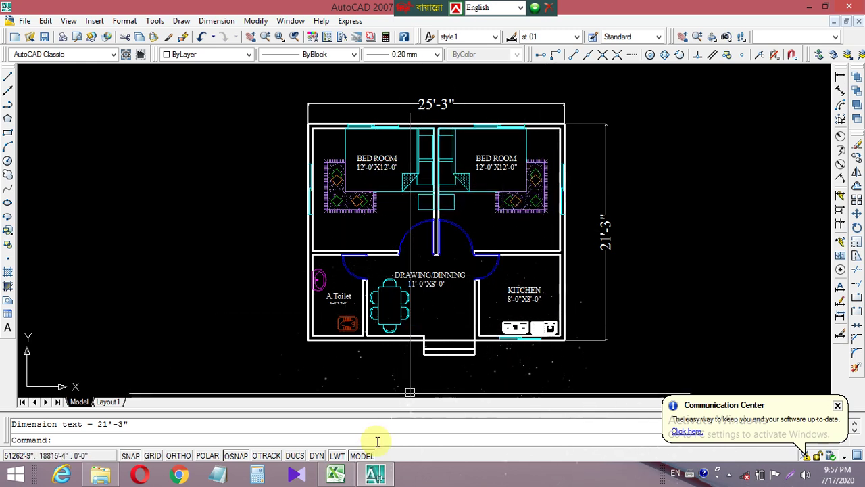
Step: Glance at the Excel cost sheet, then return to AutoCAD and slide the plan left
left_click(337, 475)
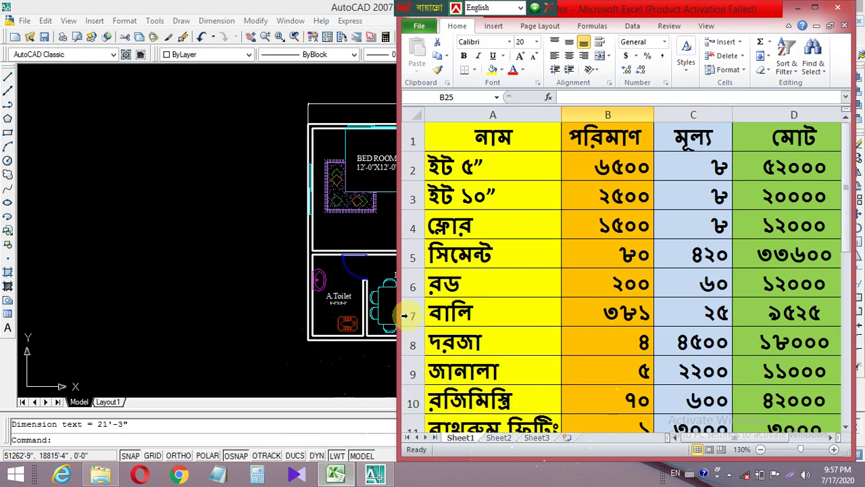
left_click_drag(763, 12, 673, 11)
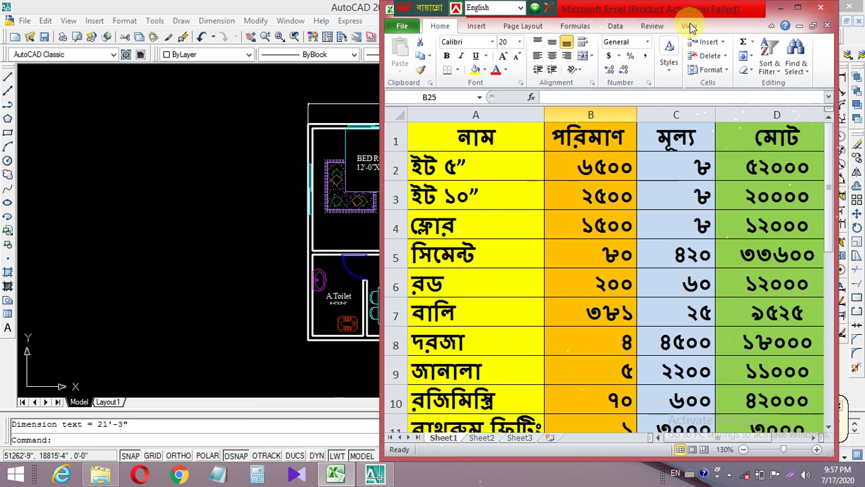
left_click_drag(601, 12, 689, 13)
left_click(170, 243)
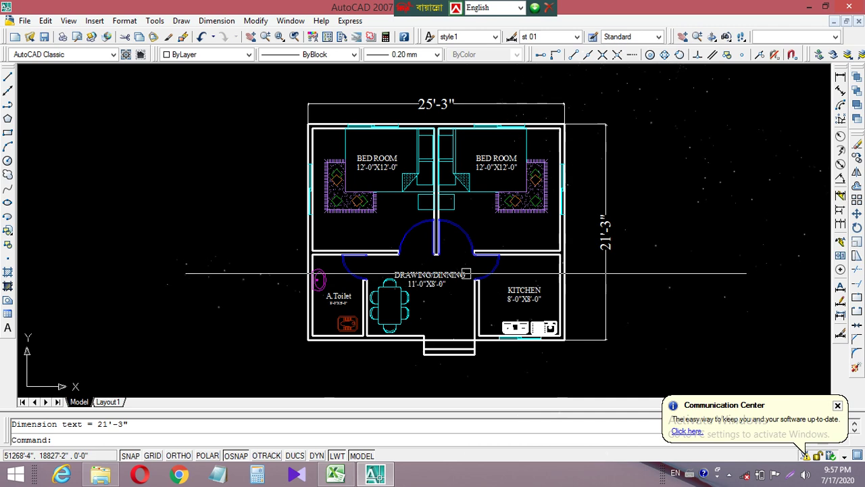
middle_click_drag(464, 282, 237, 277)
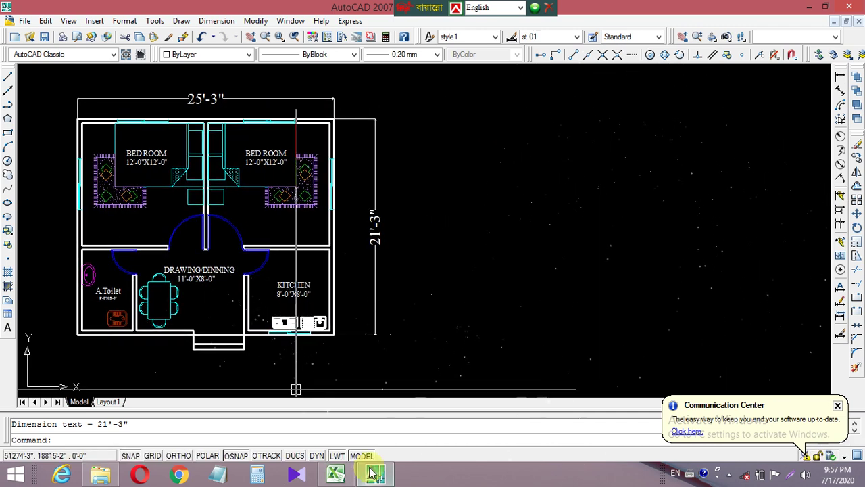
Step: Show the Bengali material cost sheet over AutoCAD's right half and scroll down its items
left_click(336, 474)
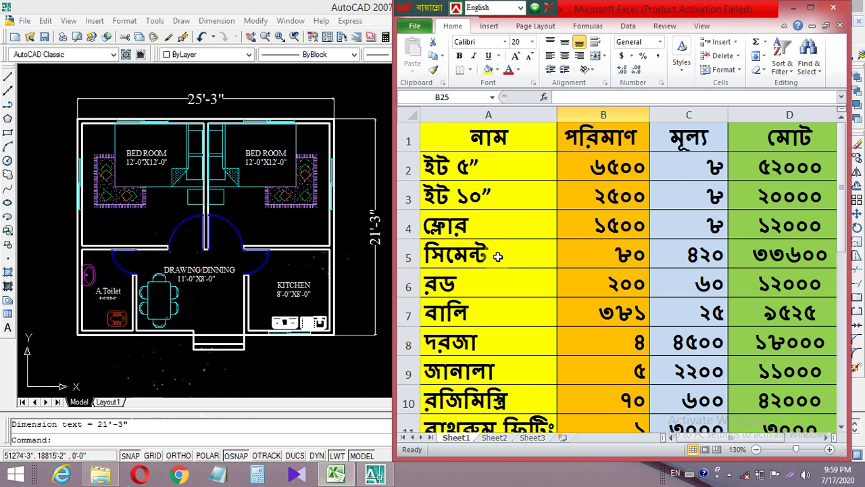
scroll(677, 377, "down", 1)
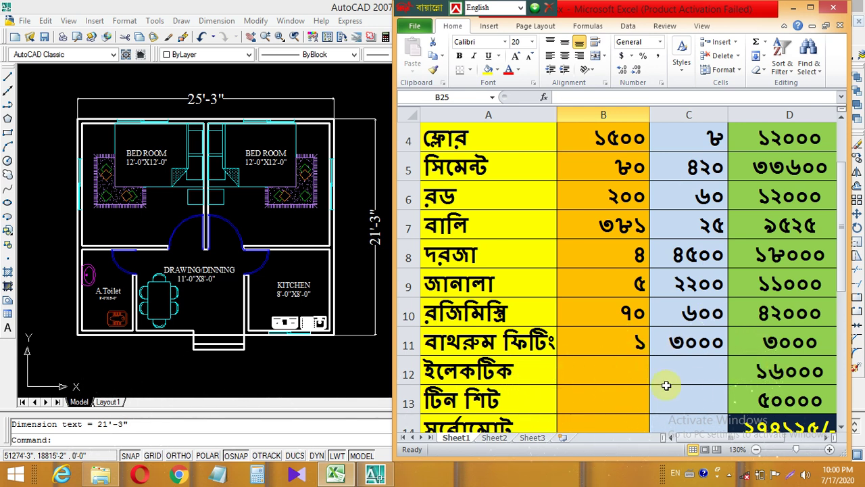
left_click(673, 392)
scroll(777, 378, "down", 2)
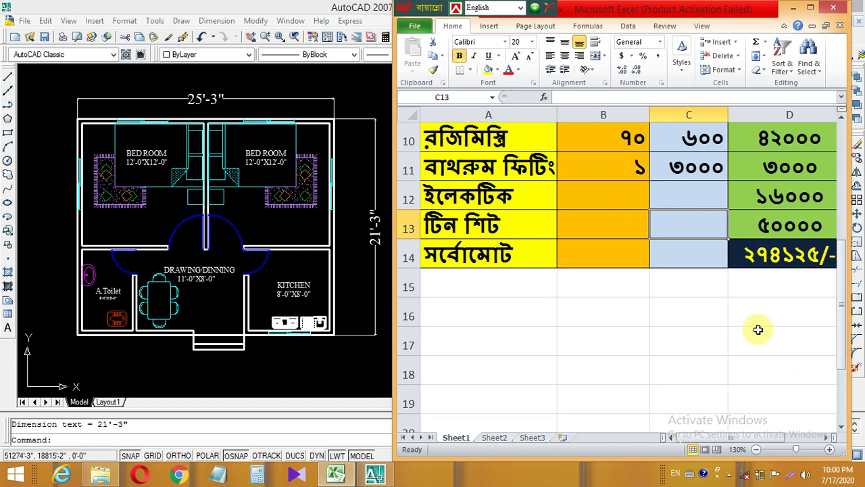
scroll(762, 328, "up", 1)
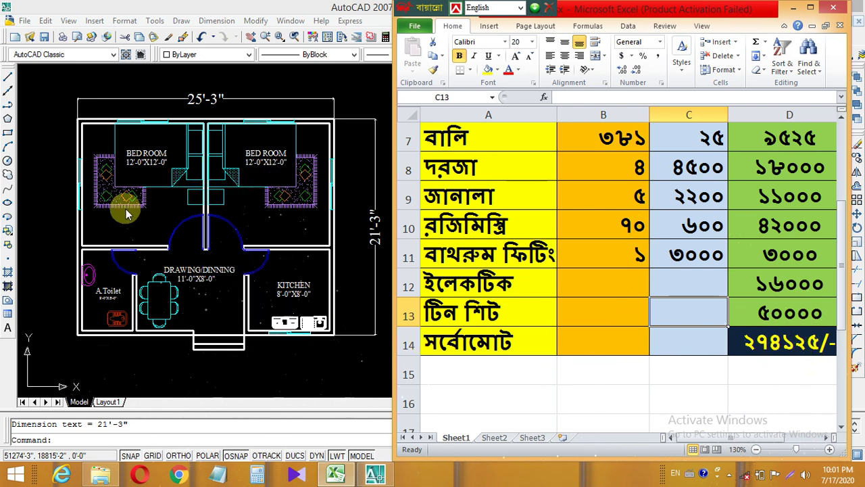
scroll(643, 304, "down", 1)
scroll(644, 304, "down", 1)
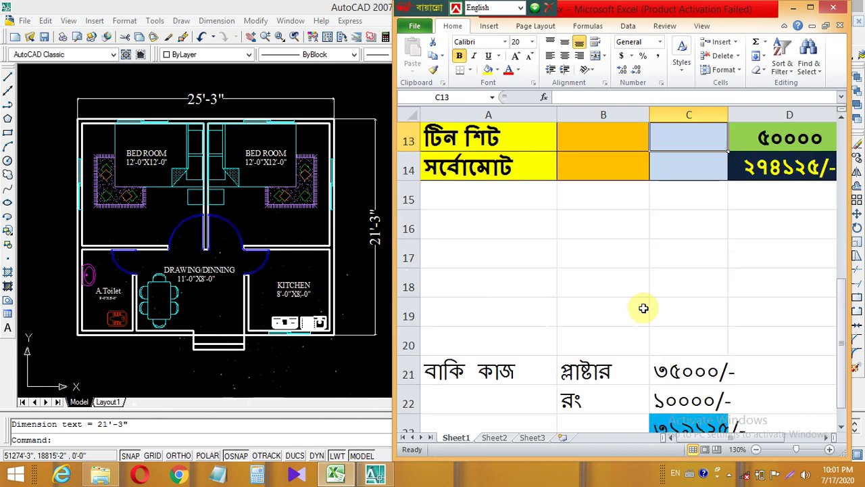
scroll(642, 308, "down", 1)
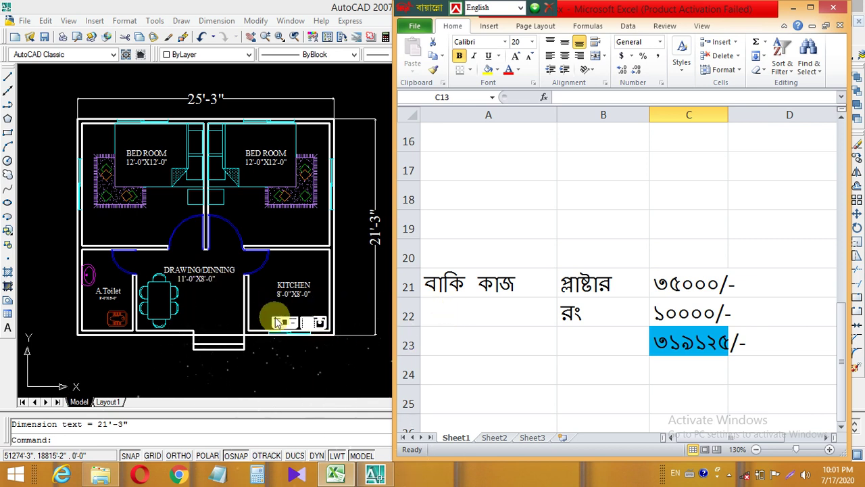
scroll(277, 322, "up", 1)
scroll(277, 322, "up", 2)
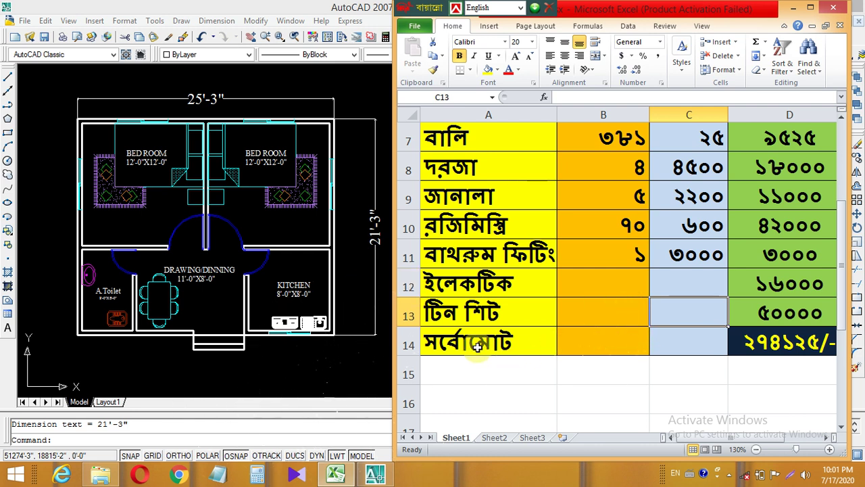
Step: Bring the dimensioned house plan to the front and slide it right toward the screen centre
left_click(205, 202)
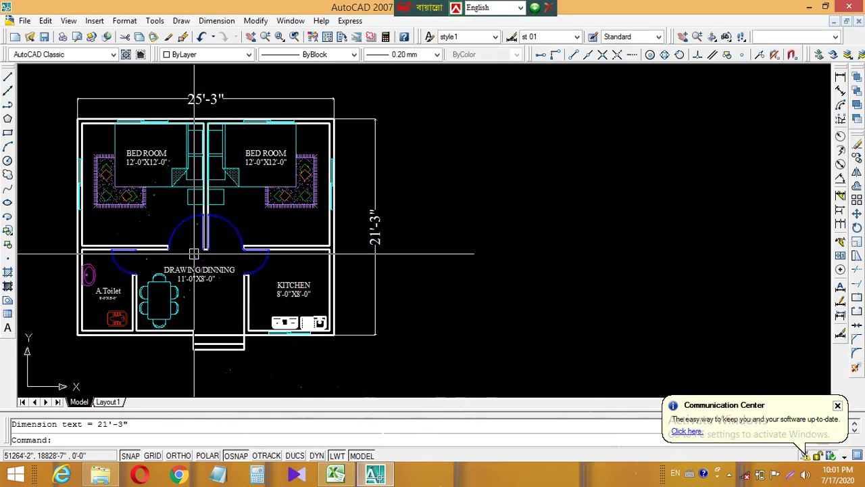
scroll(189, 254, "up", 3)
scroll(268, 315, "down", 3)
middle_click_drag(268, 314, 436, 332)
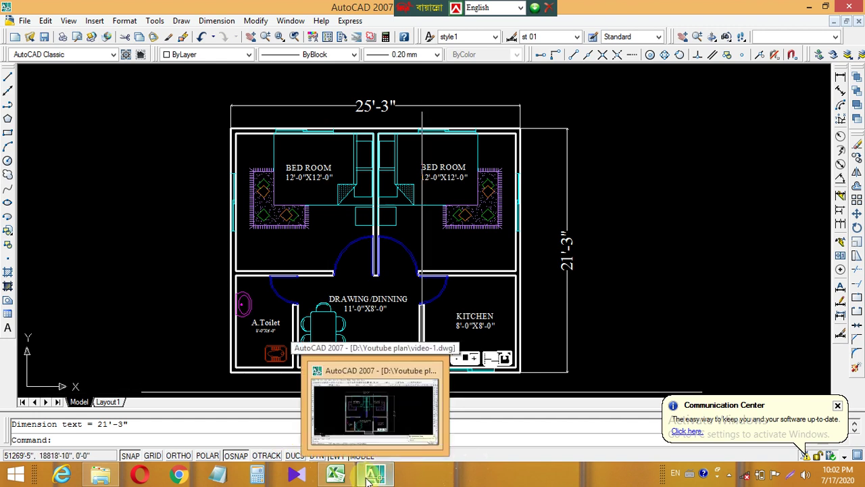
mouse_move(336, 475)
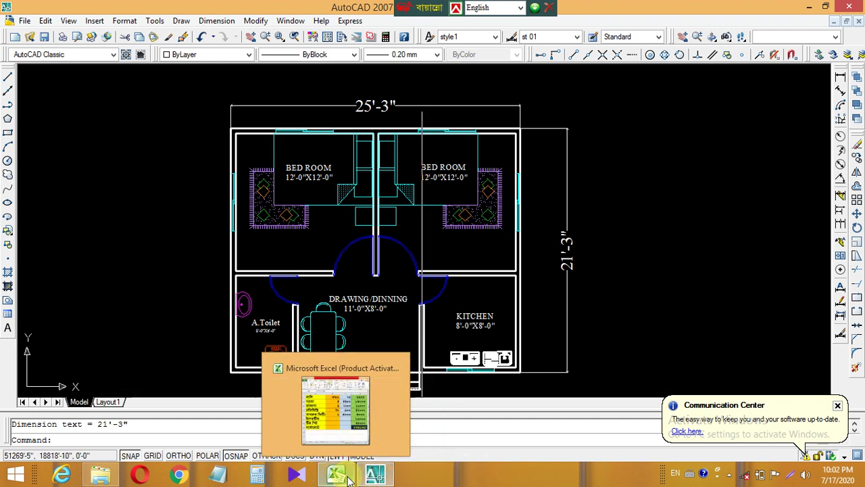
Step: Show the cost sheet again, scrolling up to its header and back down to the 274125/- total
left_click(349, 477)
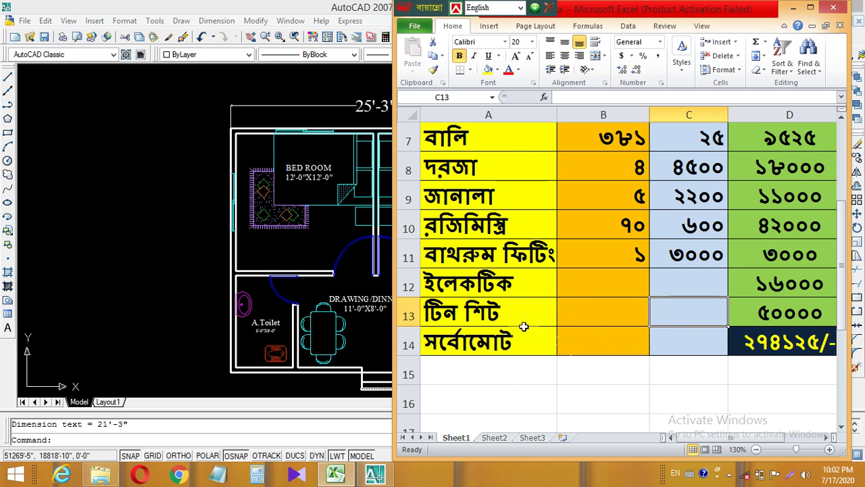
scroll(524, 326, "up", 1)
scroll(534, 324, "up", 1)
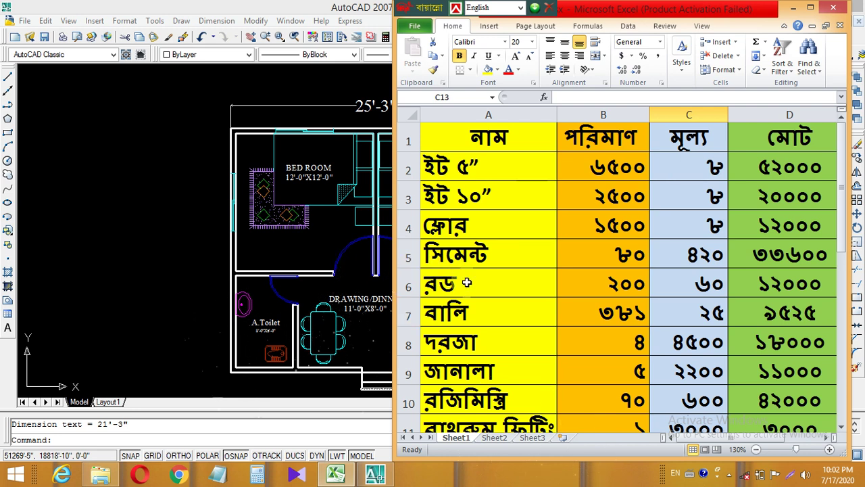
scroll(536, 299, "down", 1)
scroll(548, 309, "down", 1)
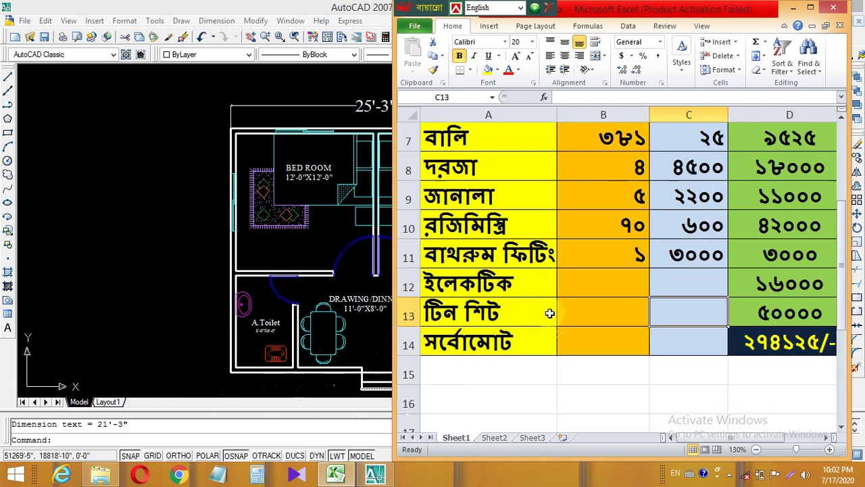